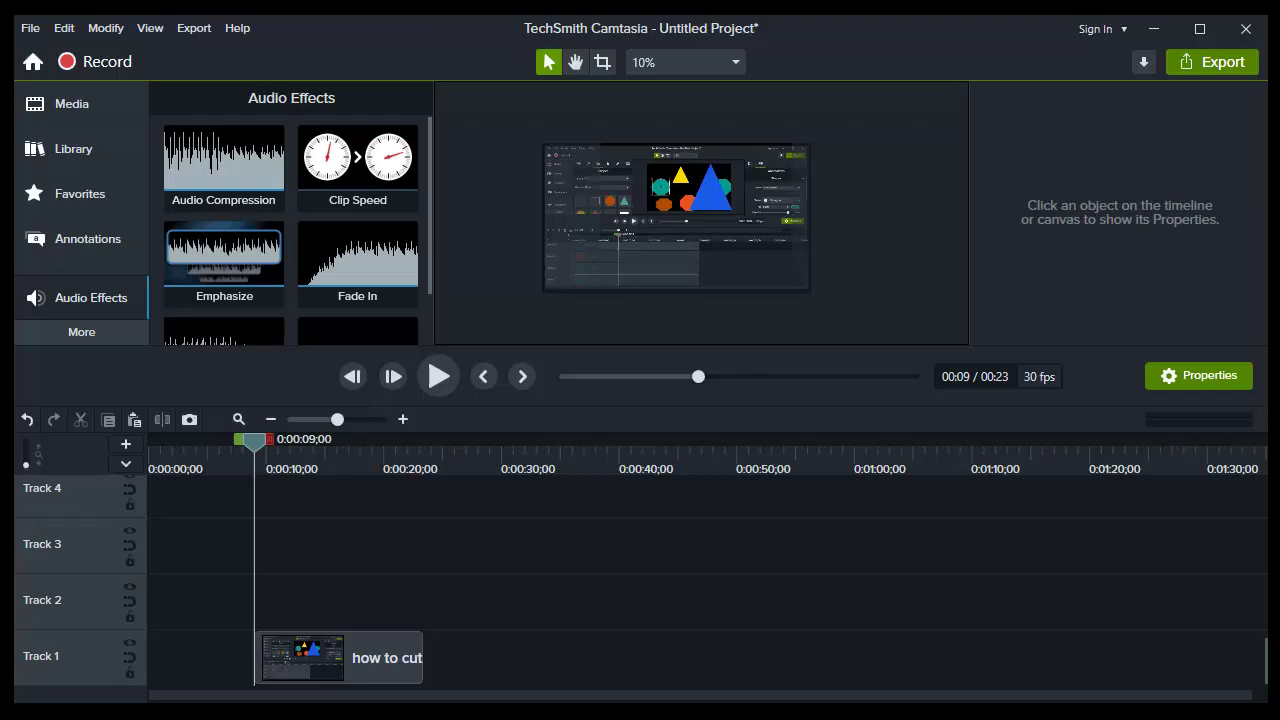
Step: Shift the Track 1 clip about two seconds later and put the playhead at 0:00:15;21
left_click_drag(391, 648, 355, 674)
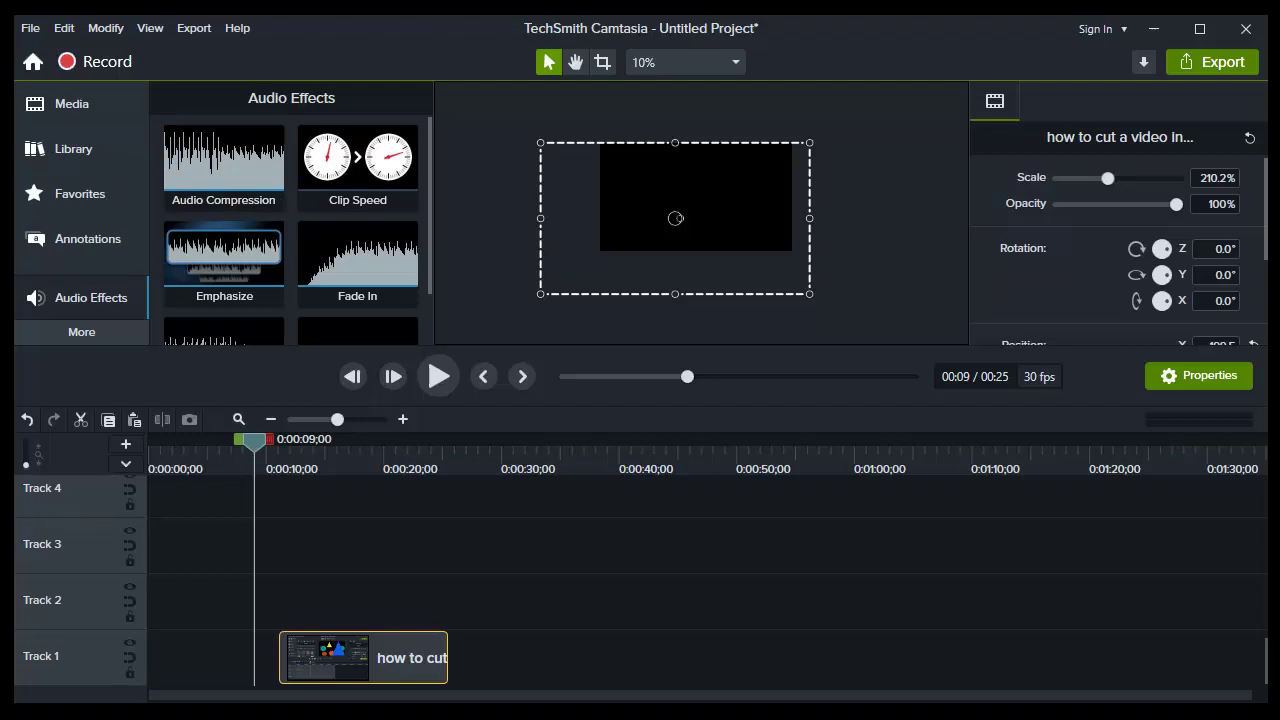
left_click(330, 464)
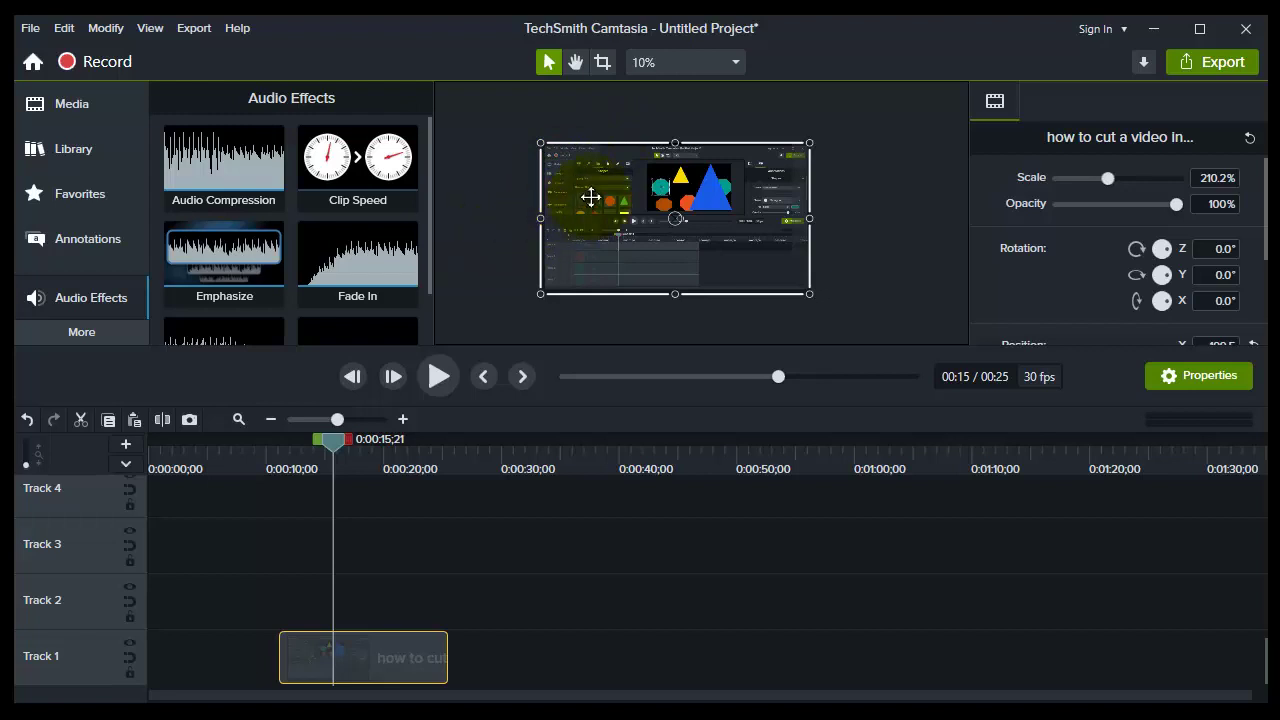
Step: Zoom the canvas preview to 100%, then shrink it back down
left_click(662, 70)
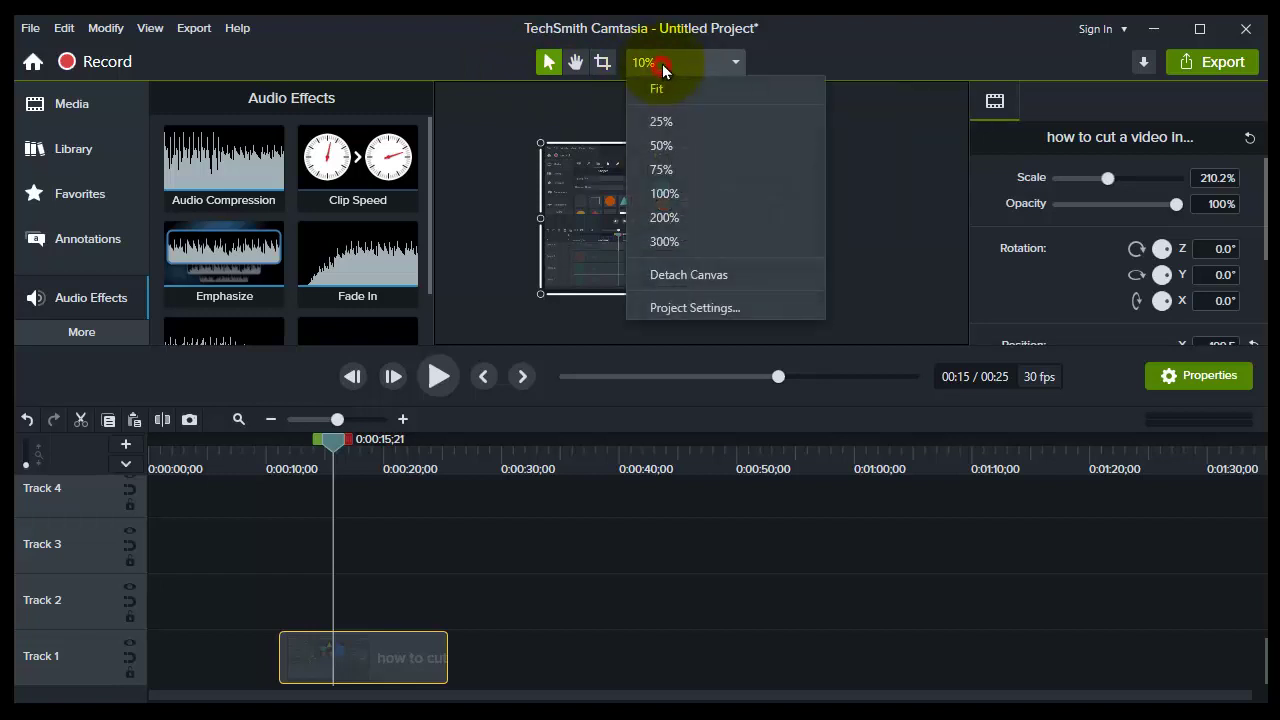
left_click(665, 193)
left_click(665, 70)
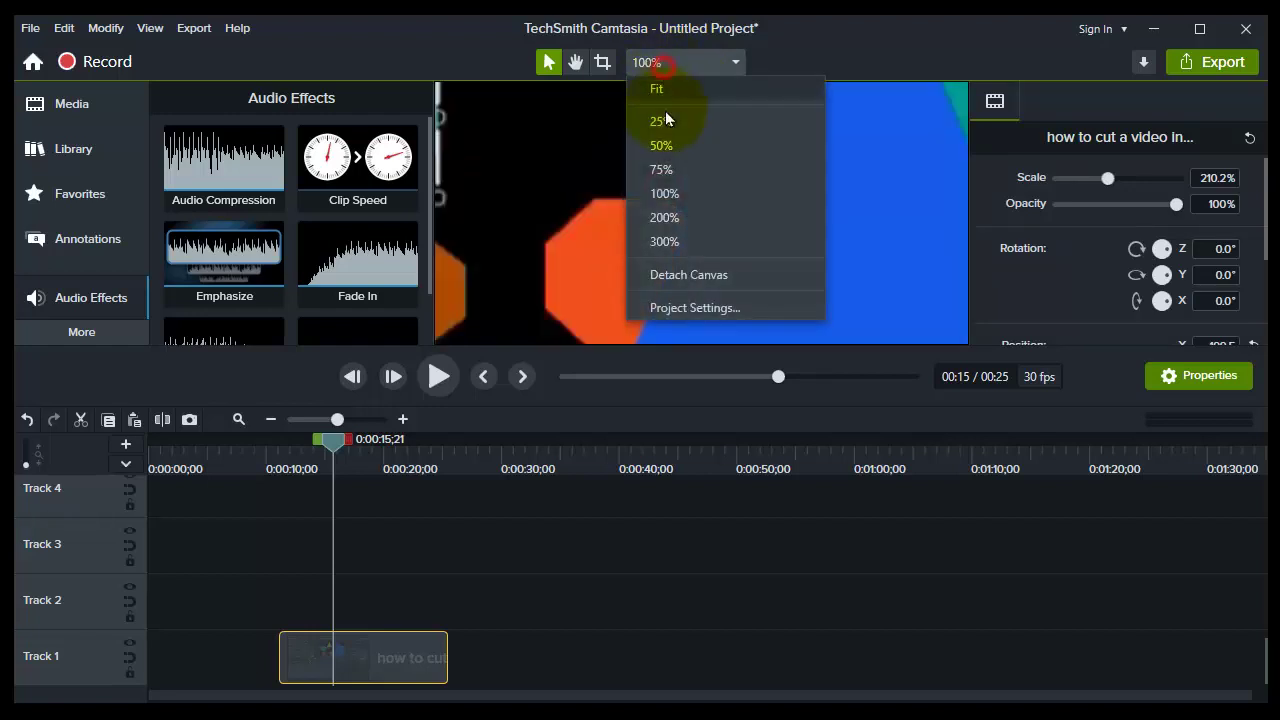
left_click(666, 120)
scroll(672, 86, "up", 1)
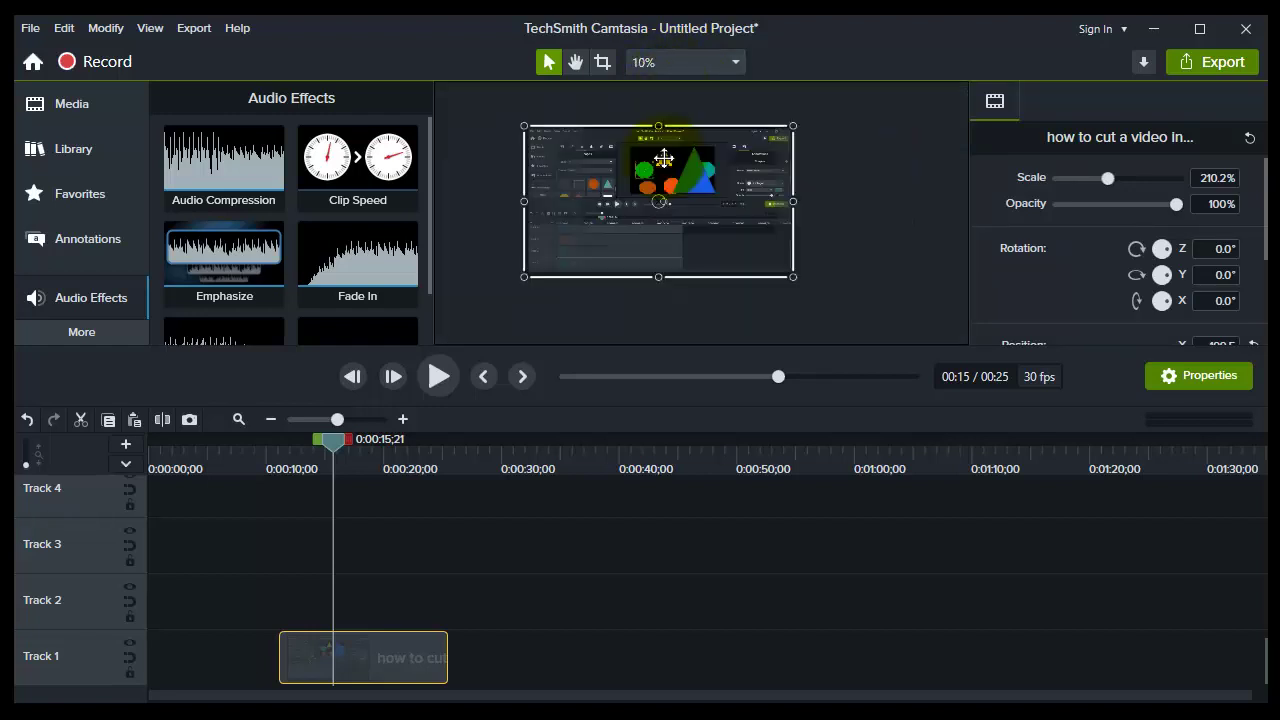
left_click(672, 84)
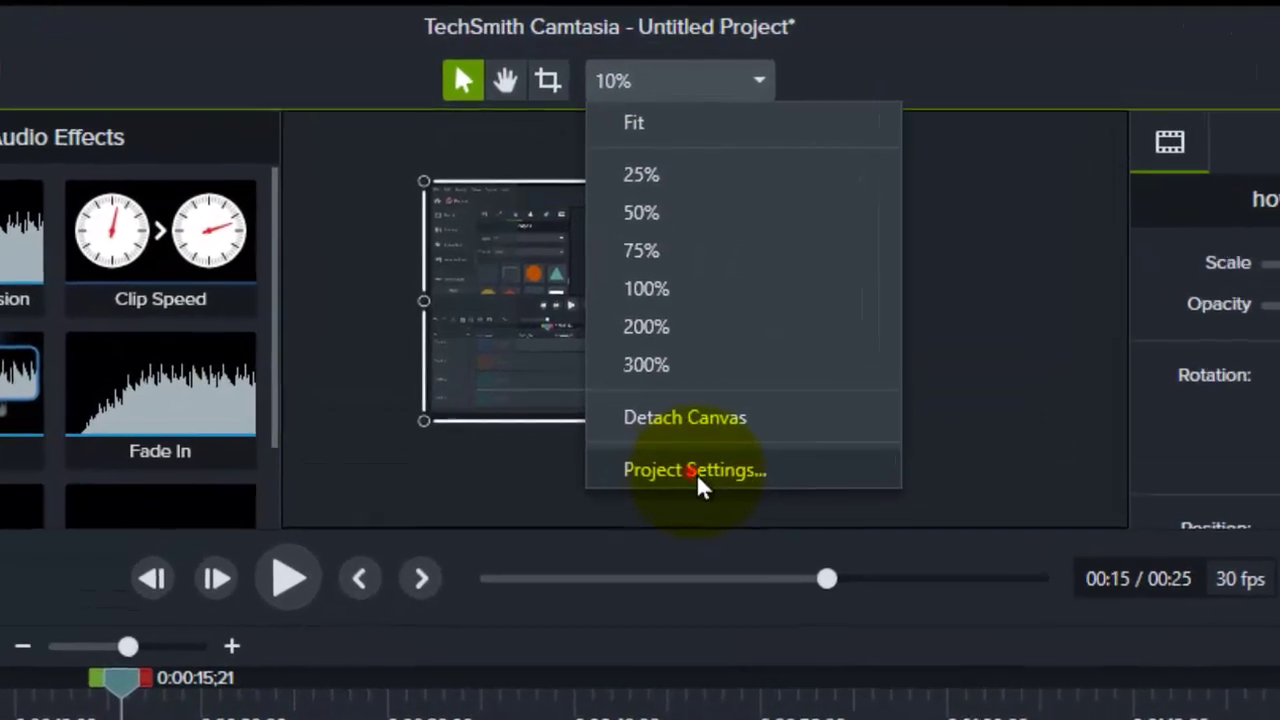
Step: In Project Settings, try the 720p HD and then 1080p HD canvas presets
left_click(696, 470)
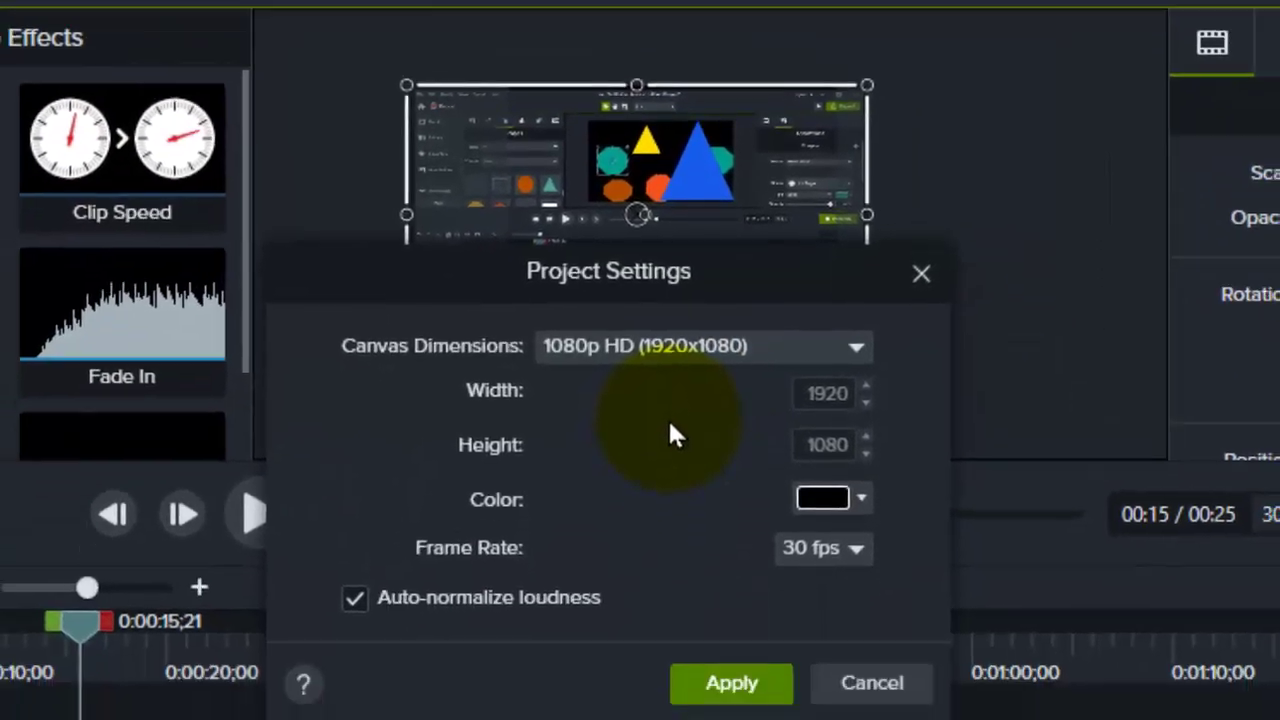
left_click(665, 451)
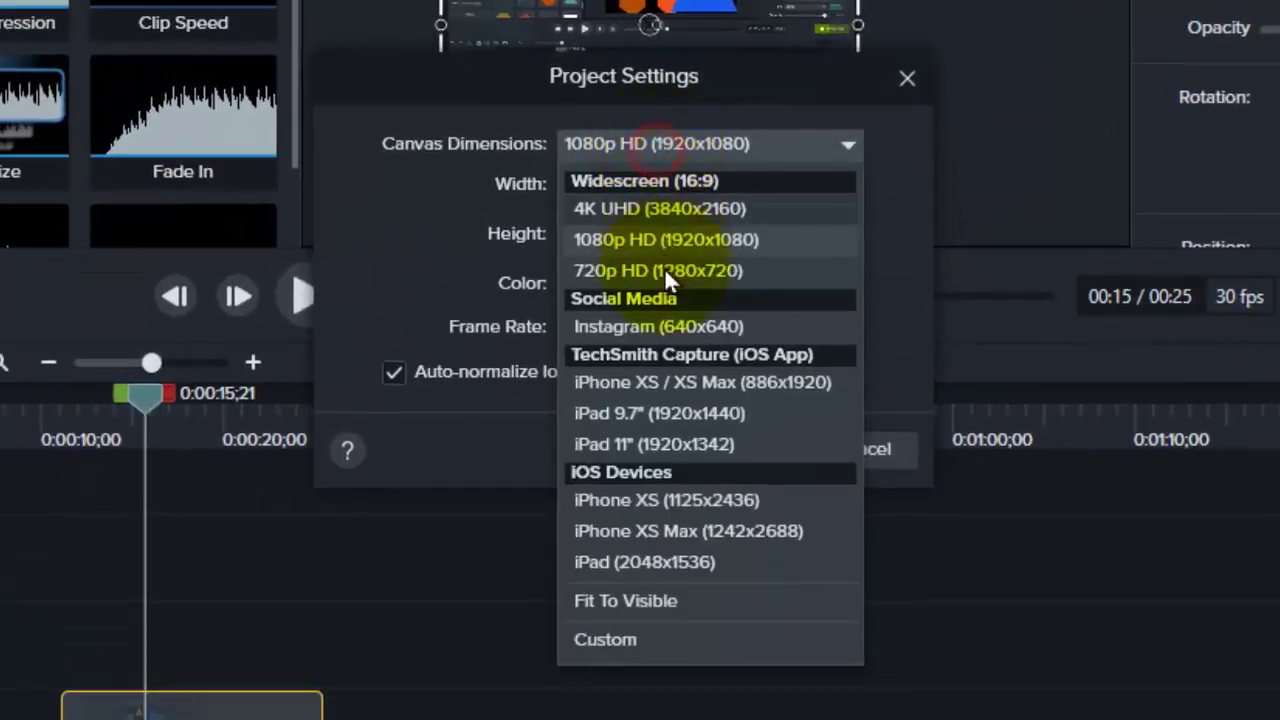
left_click(656, 312)
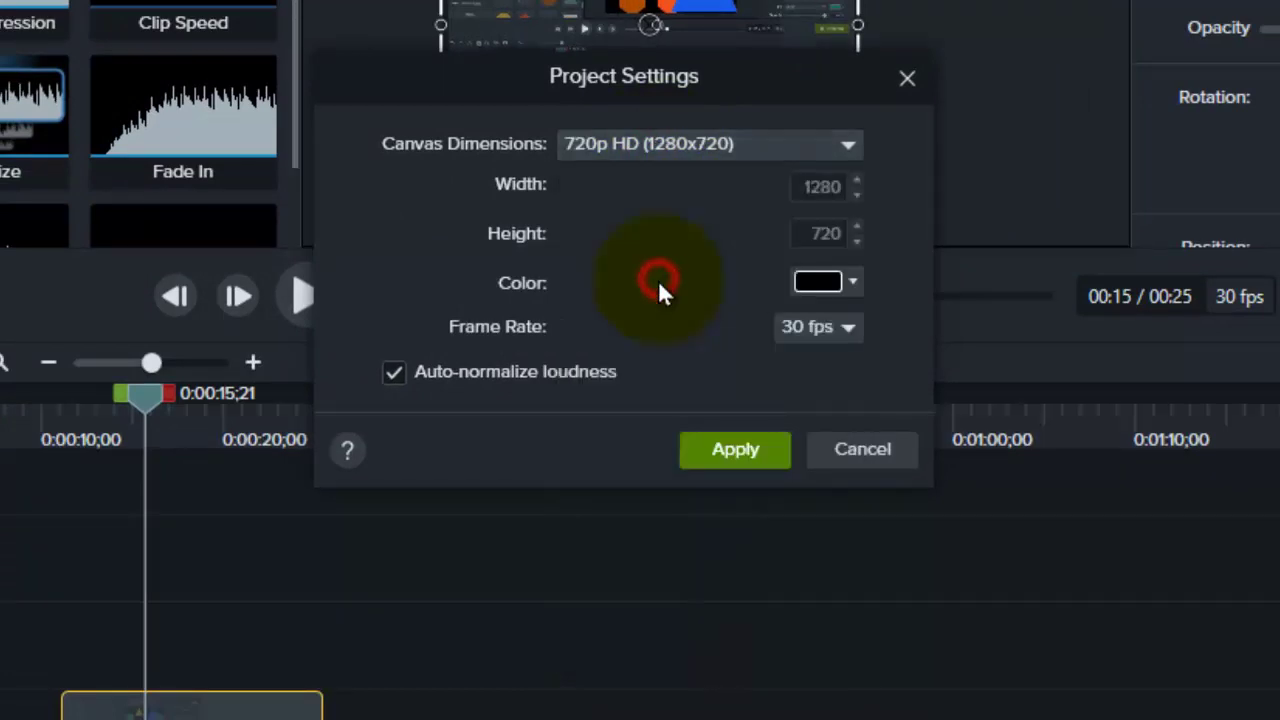
left_click(628, 155)
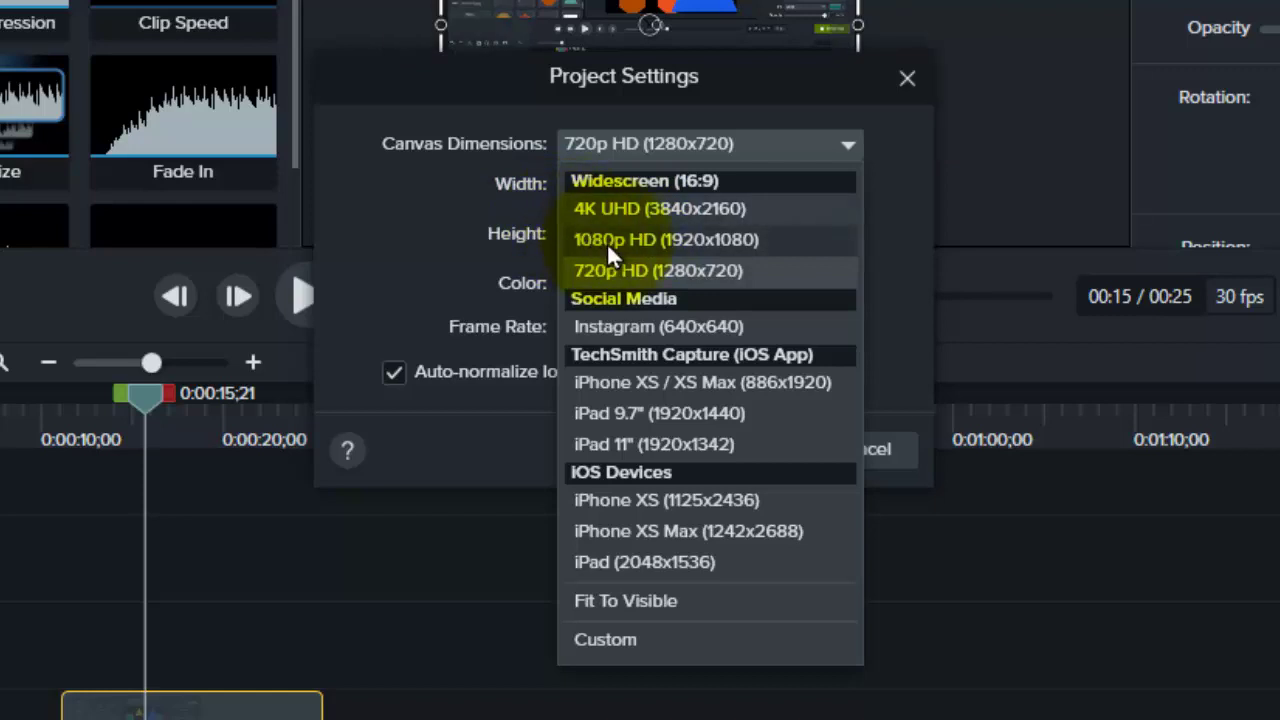
left_click(606, 242)
Step: Settle on the 4K UHD (3840x2160) canvas dimensions preset
left_click(630, 153)
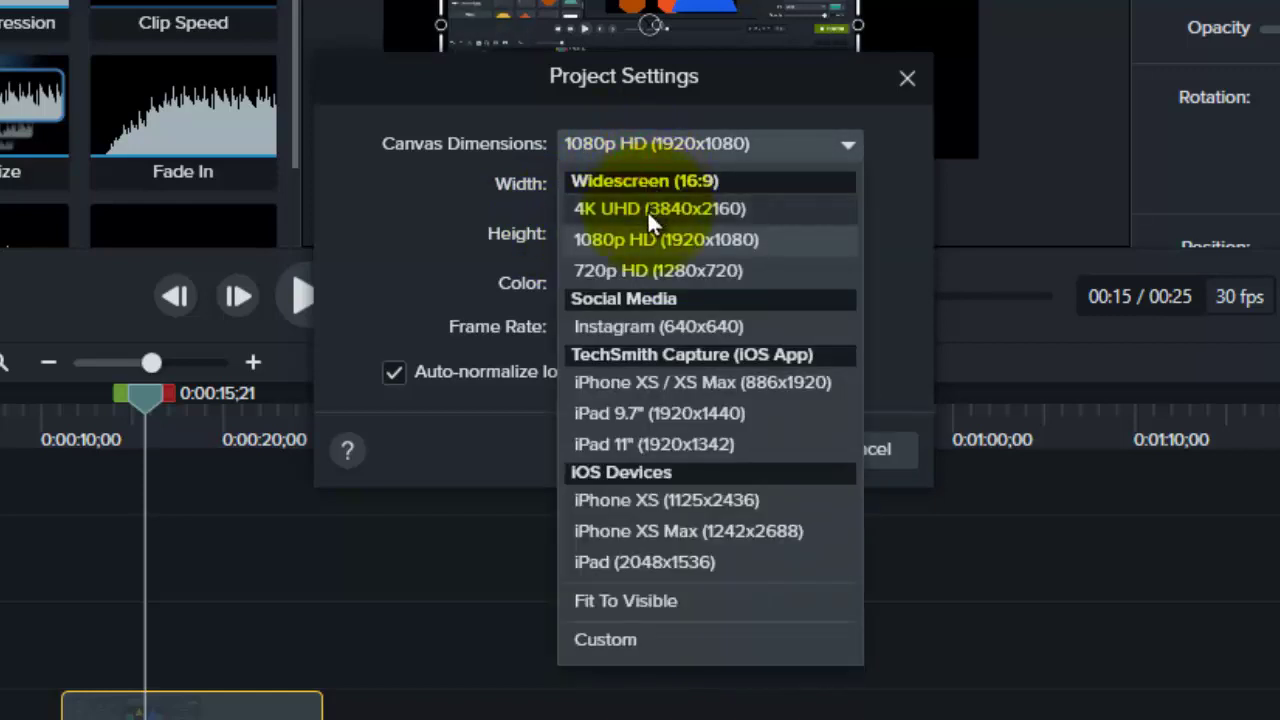
left_click(647, 209)
left_click(622, 133)
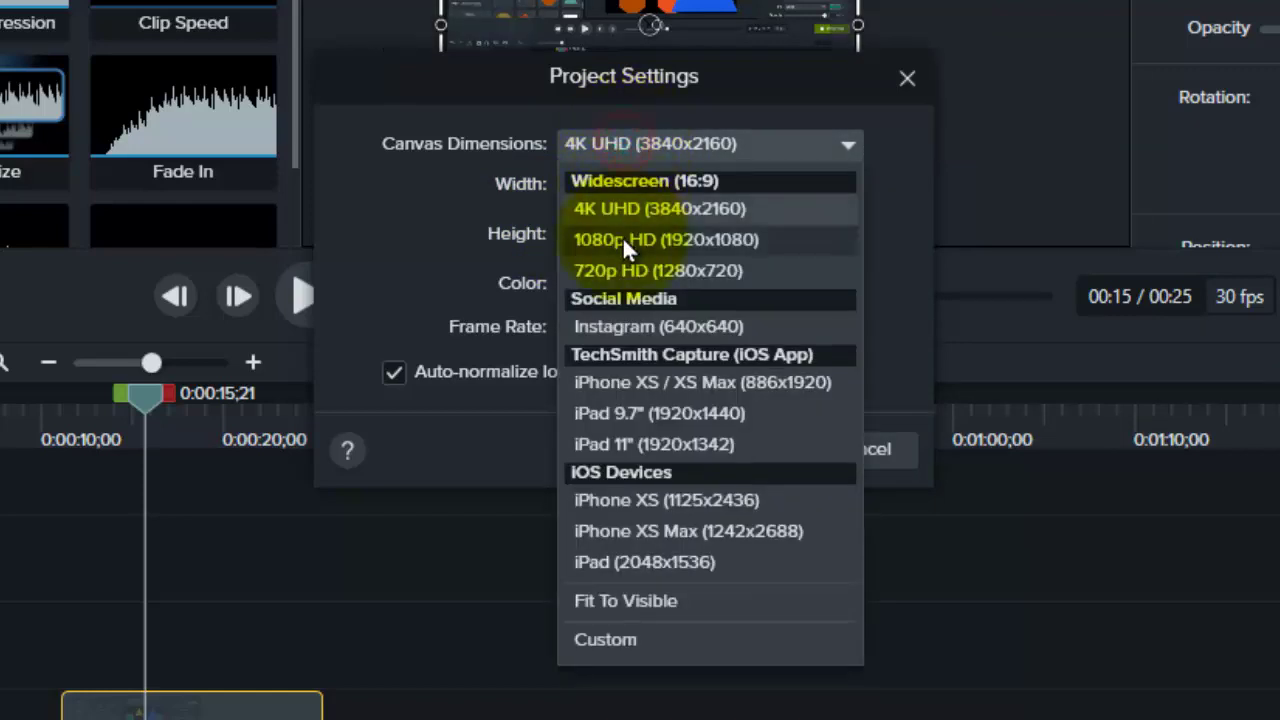
left_click(618, 206)
left_click(614, 151)
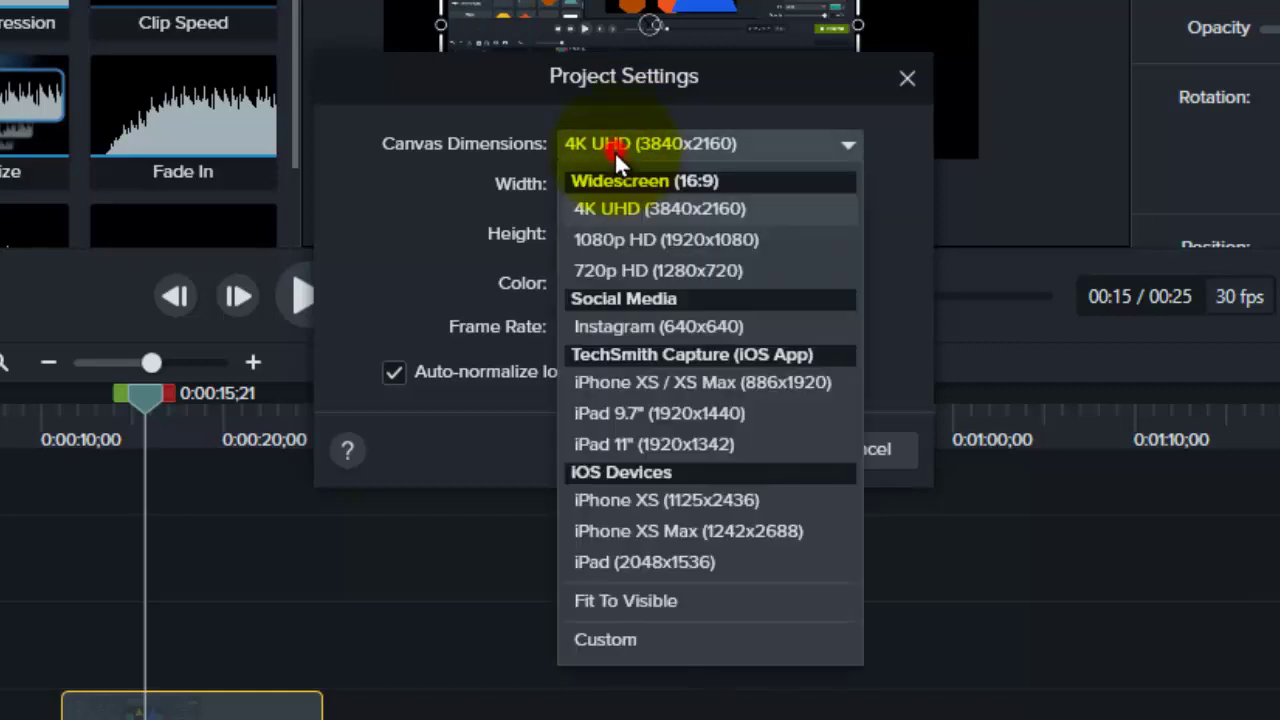
left_click(618, 200)
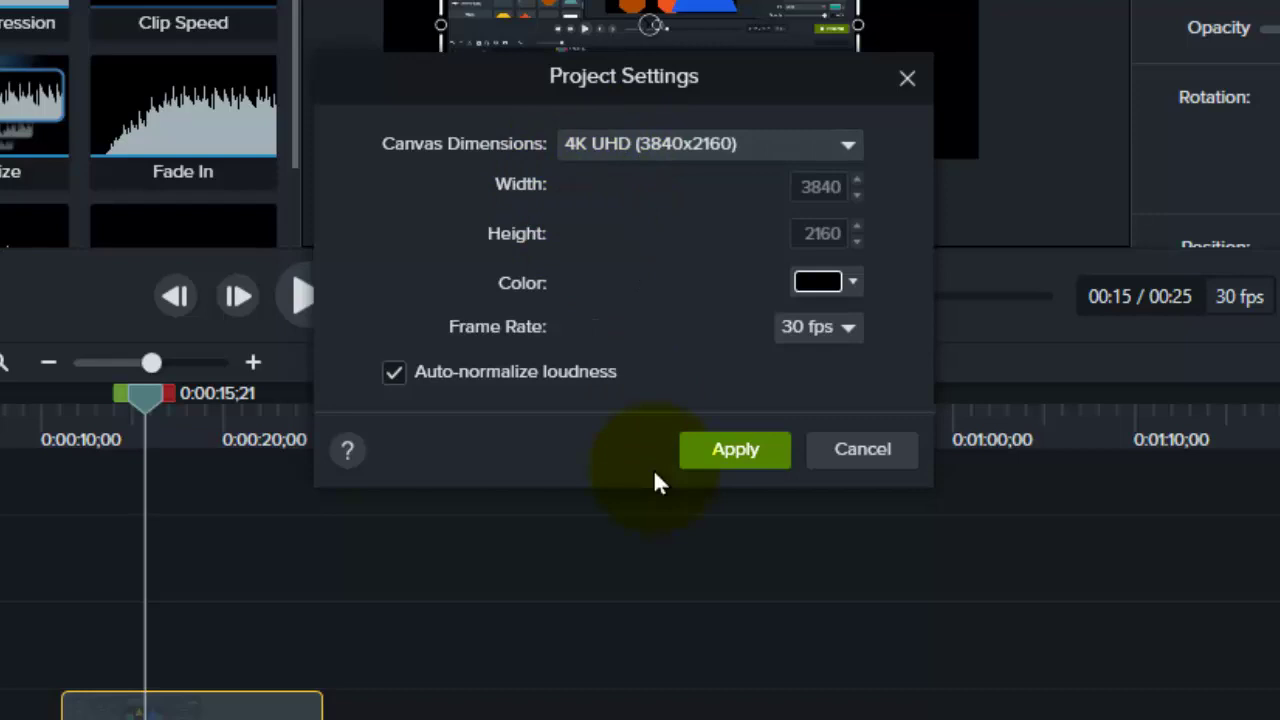
left_click(628, 150)
left_click(631, 200)
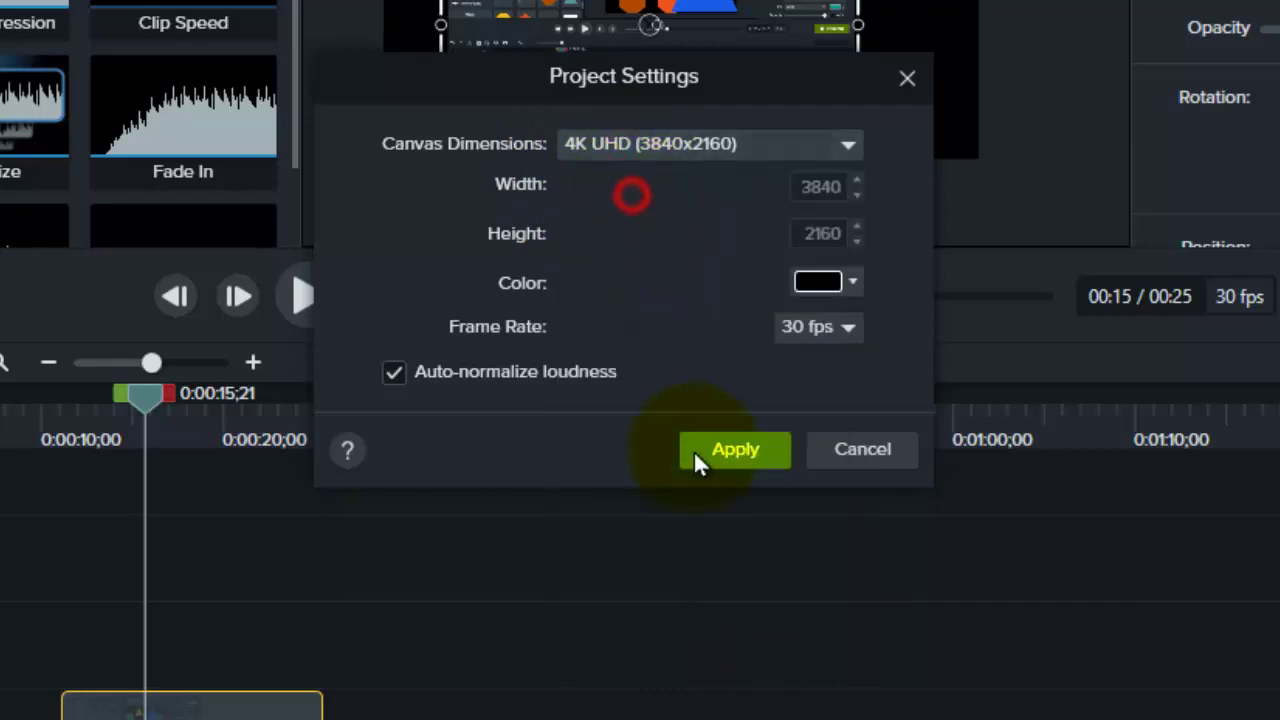
Step: Apply the 4K UHD canvas, move and enlarge the recording to fill it, then reopen Project Settings
left_click(693, 450)
left_click_drag(614, 40, 590, 8)
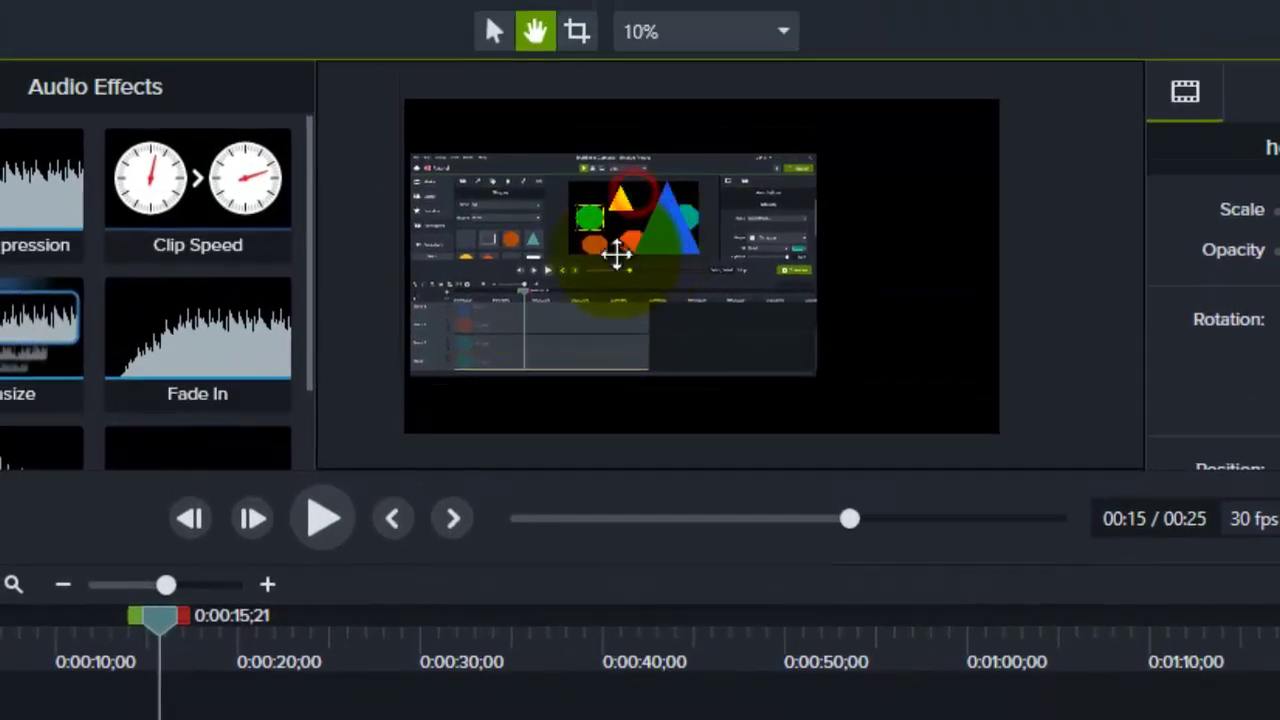
key("v")
left_click_drag(616, 252, 594, 220)
left_click_drag(814, 331, 992, 428)
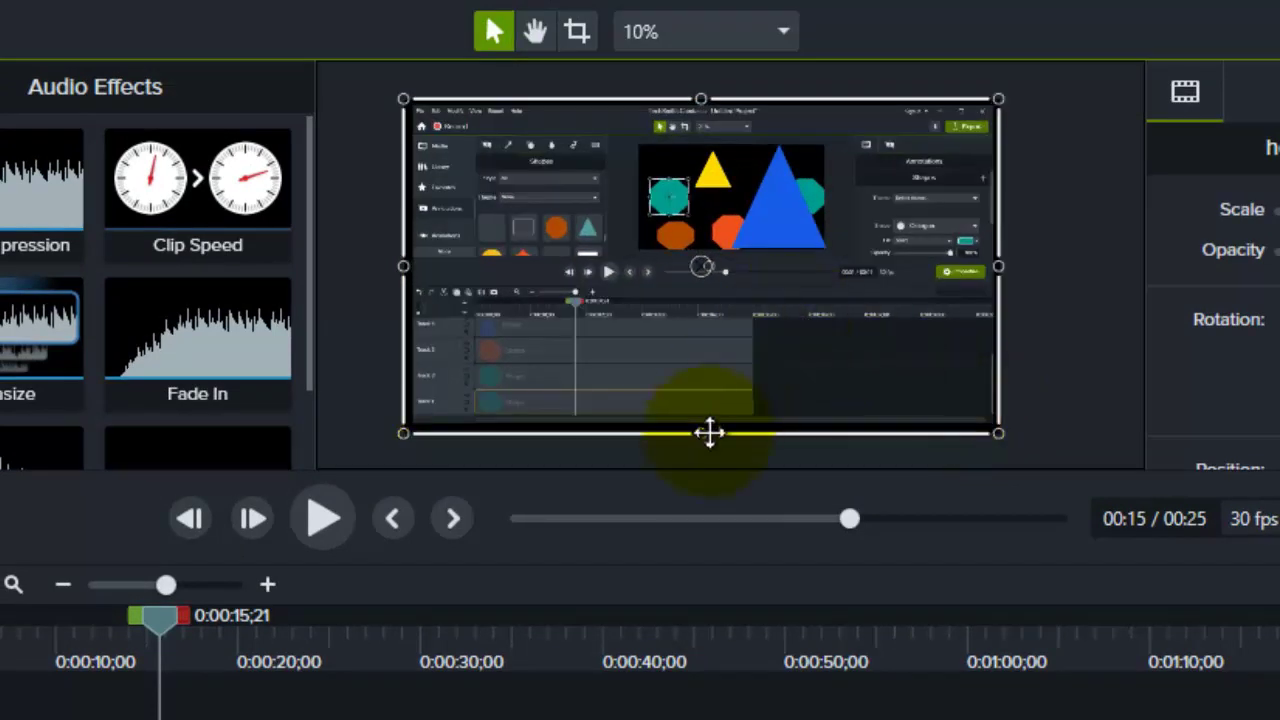
left_click(661, 26)
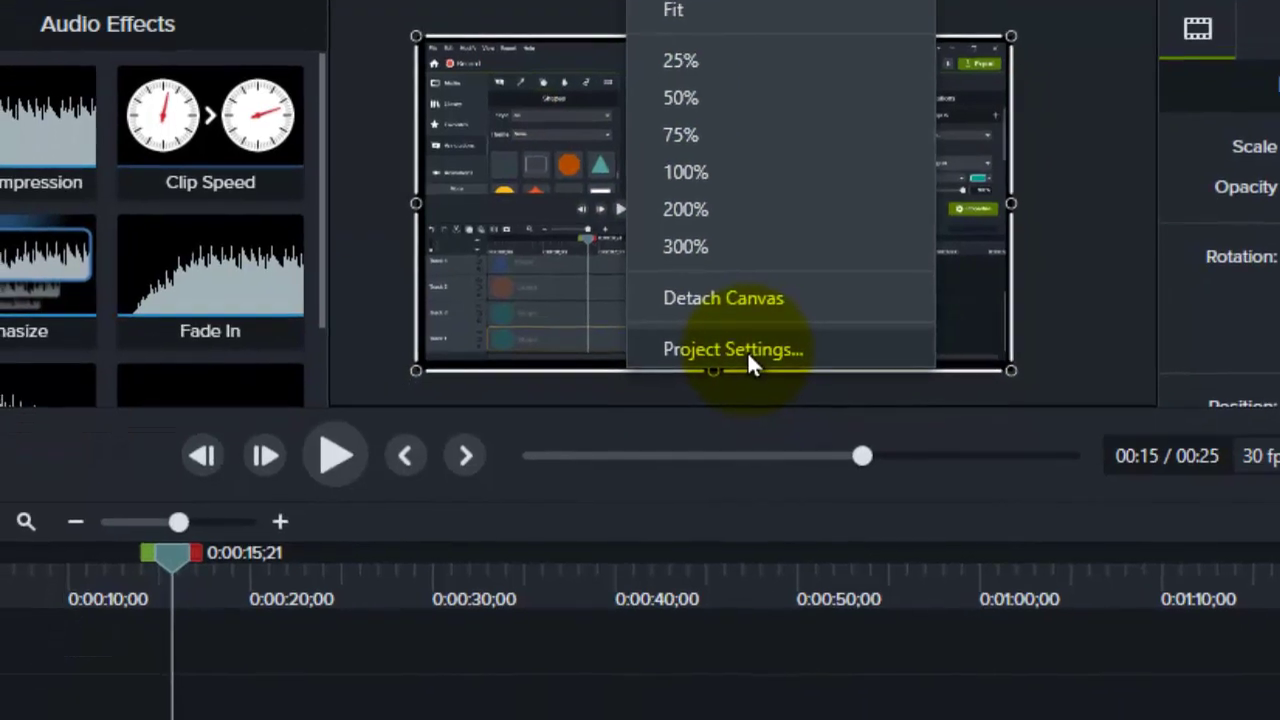
left_click(734, 415)
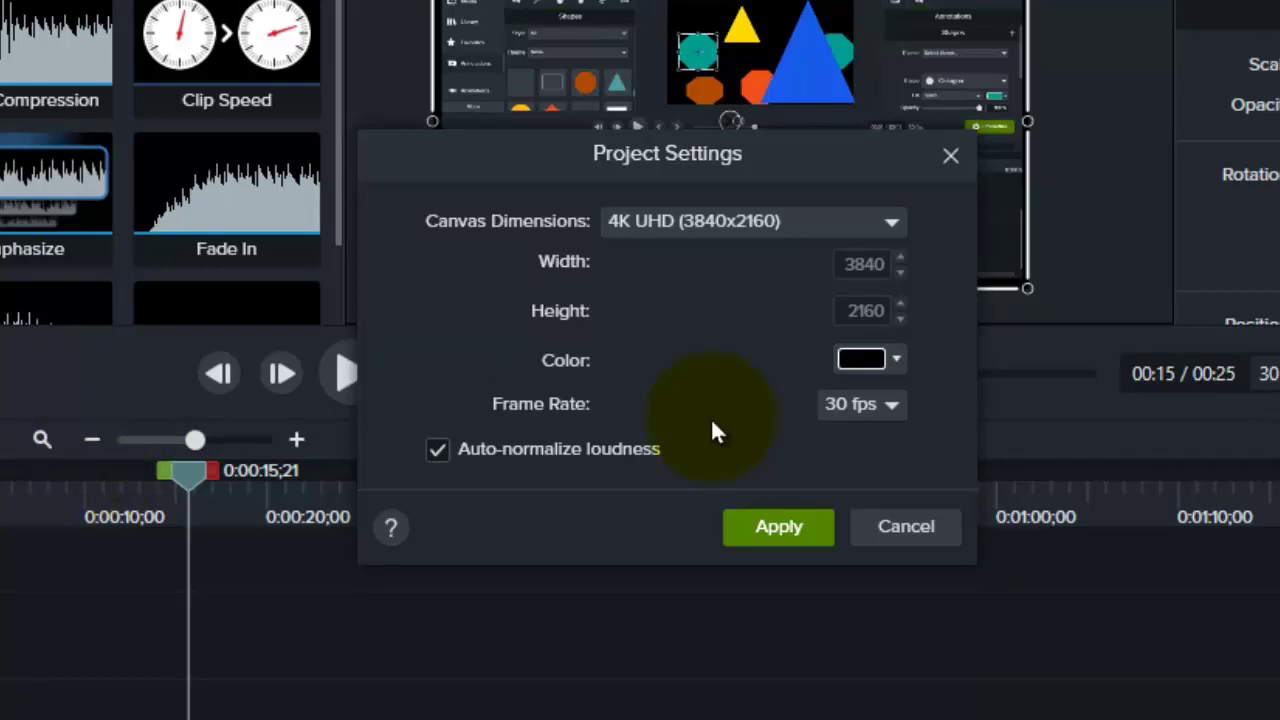
Step: Toggle the auto-normalize loudness setting off and on
left_click(529, 448)
left_click(438, 455)
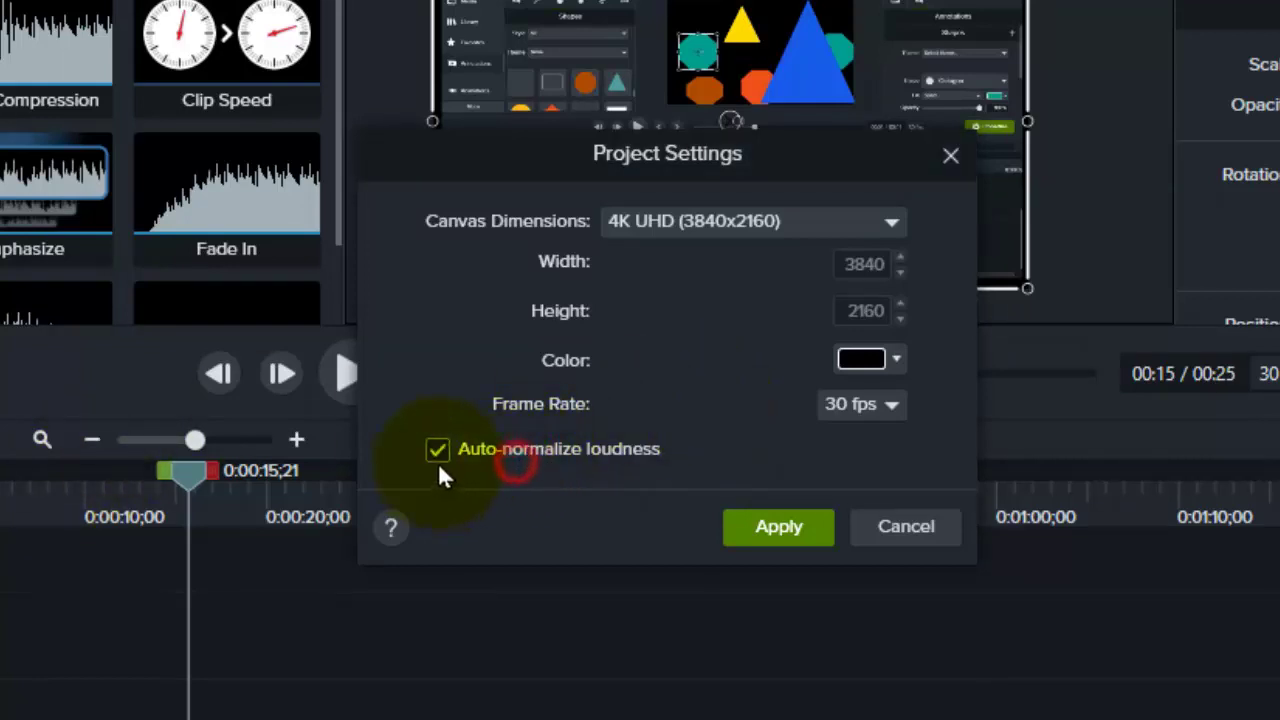
left_click(438, 452)
Step: Switch canvas dimensions to Custom and enter width 7680, which clamps to 4096 by 4096
left_click(701, 222)
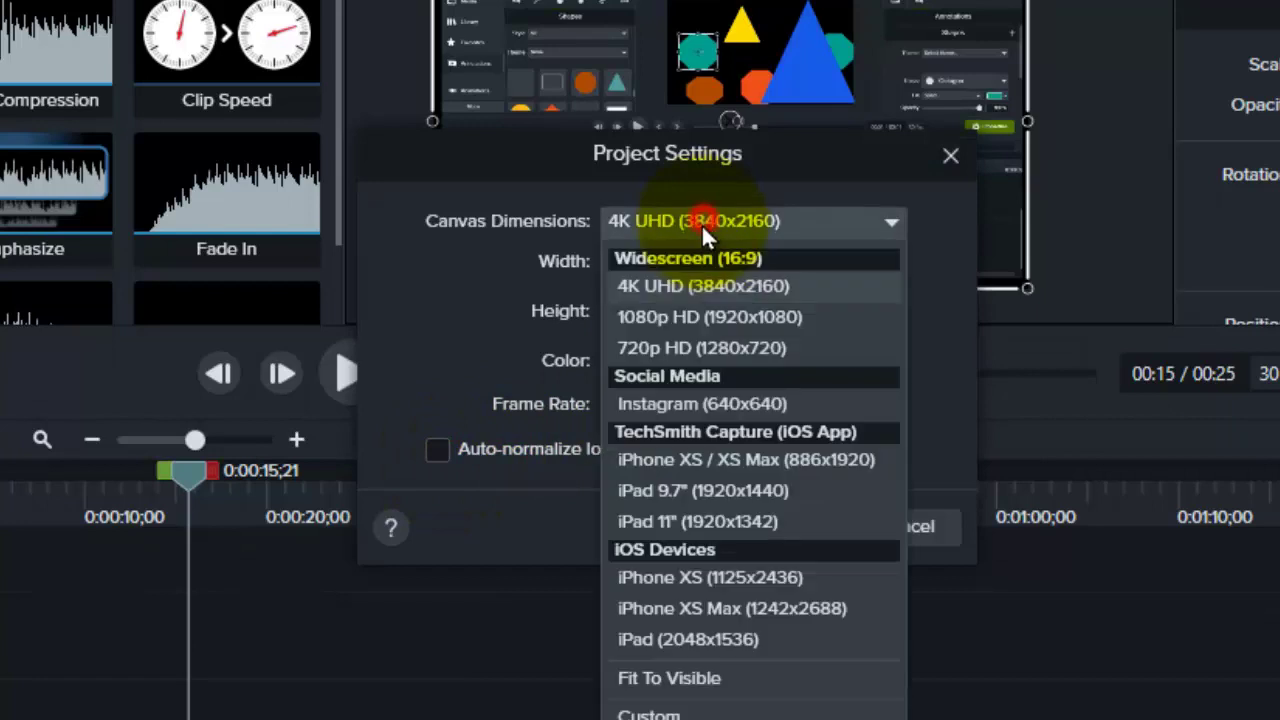
left_click(670, 220)
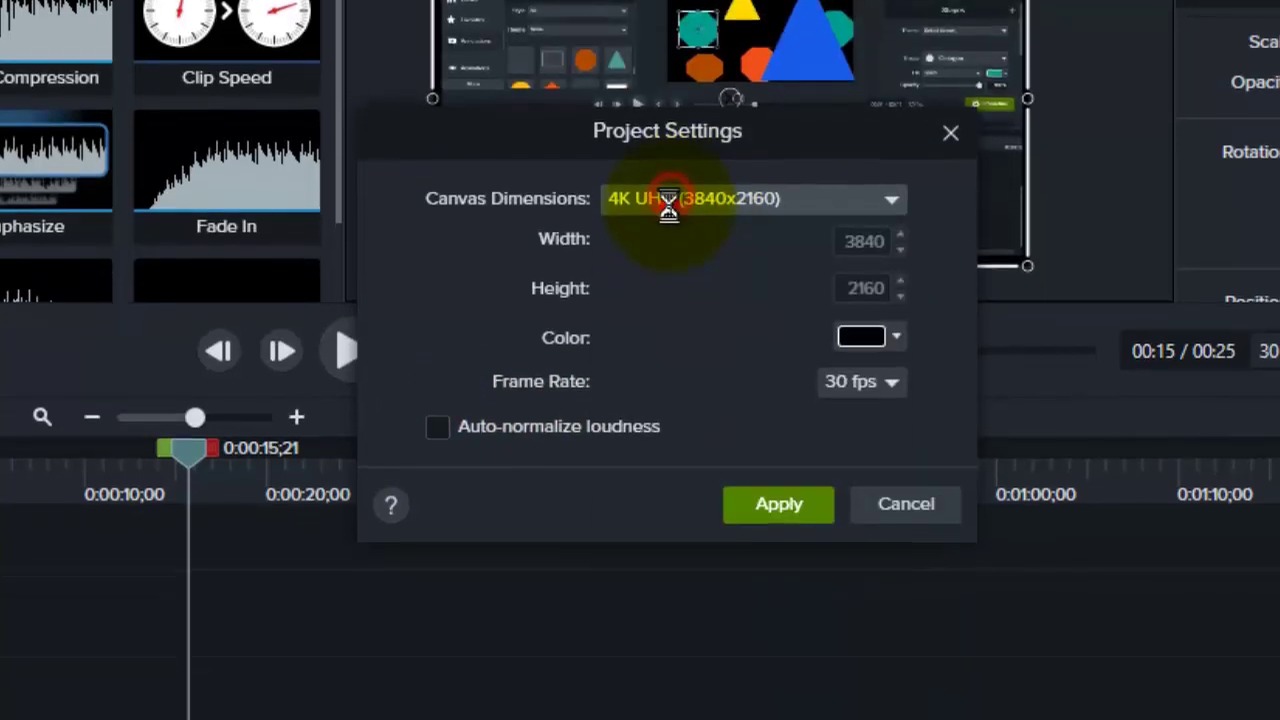
left_click(670, 221)
left_click(632, 684)
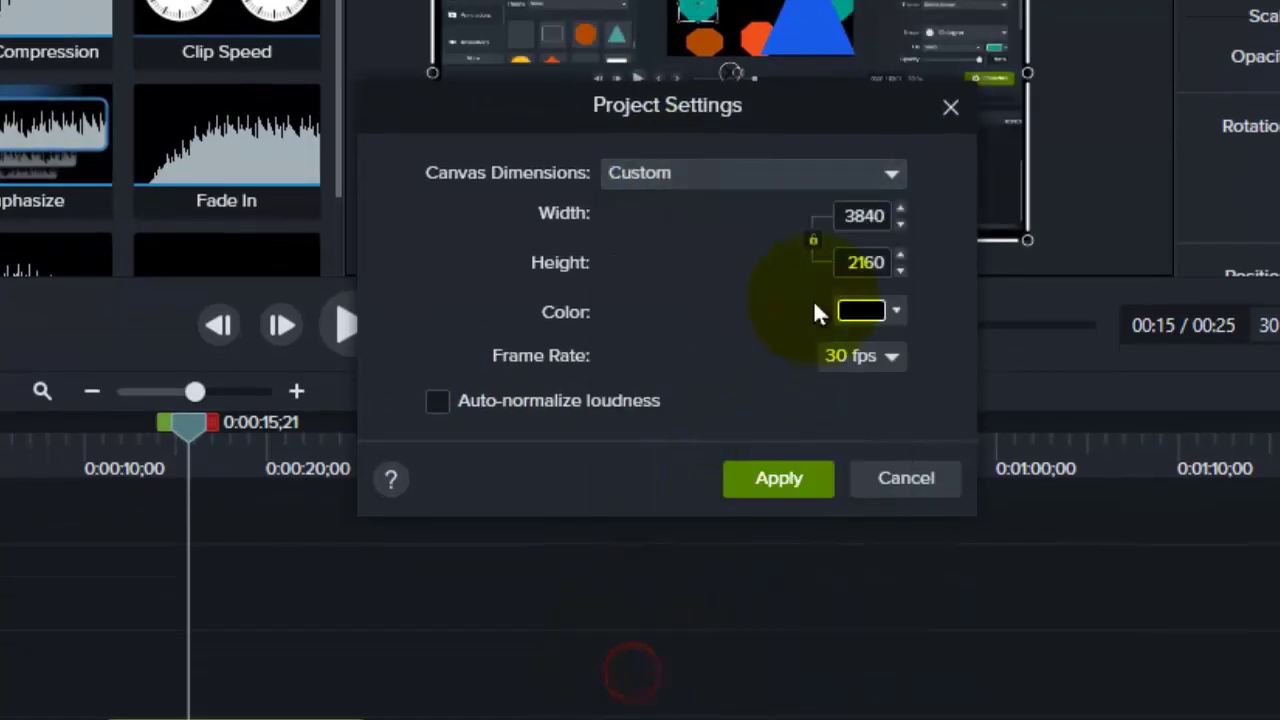
left_click(857, 225)
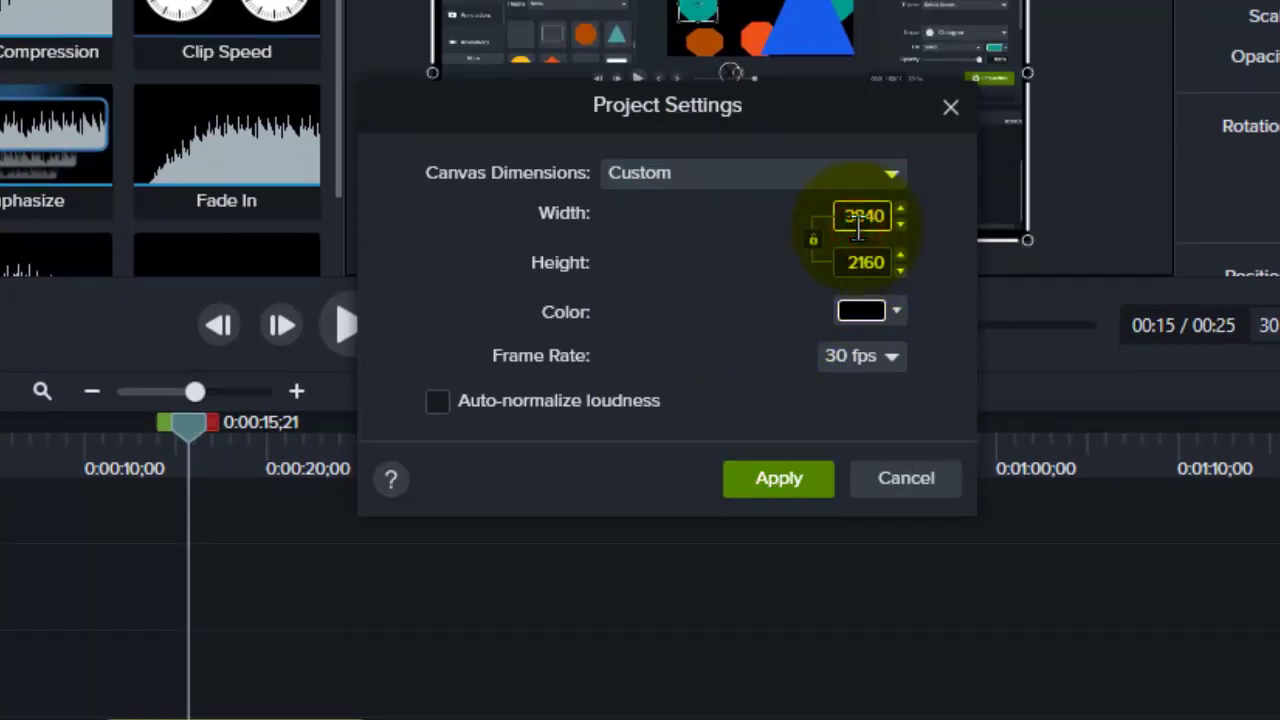
type("9")
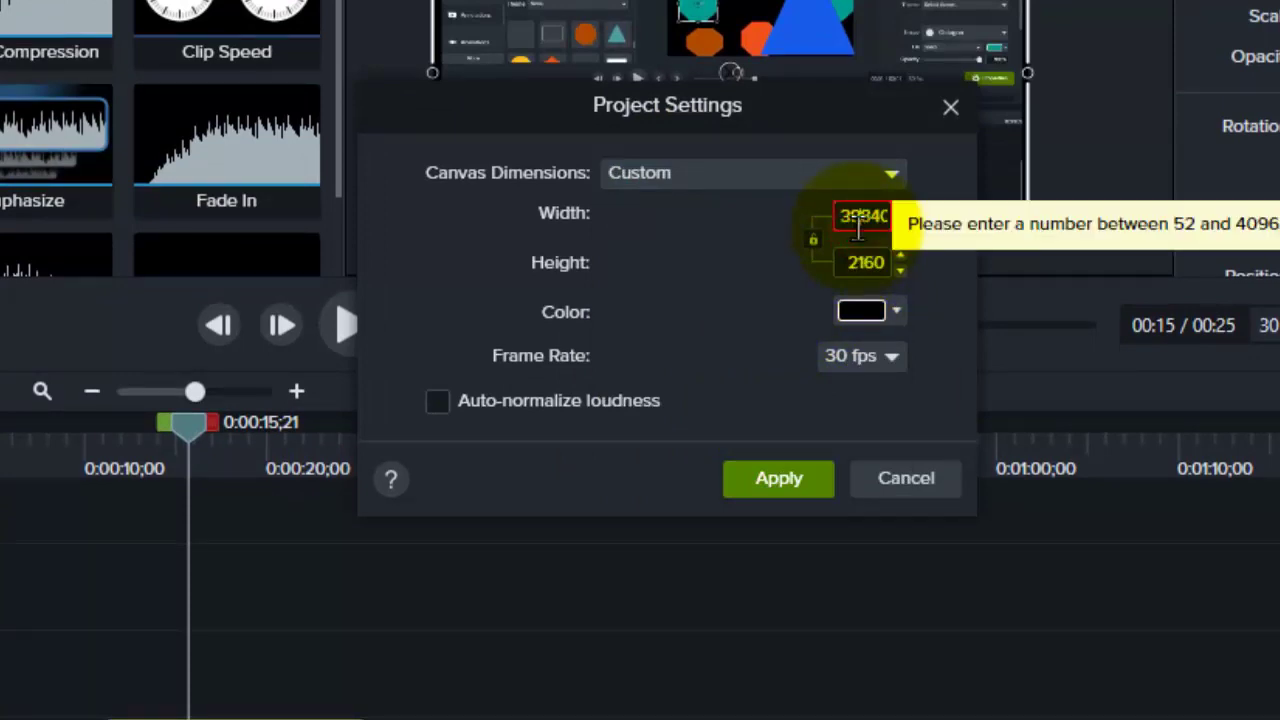
double_click(858, 216)
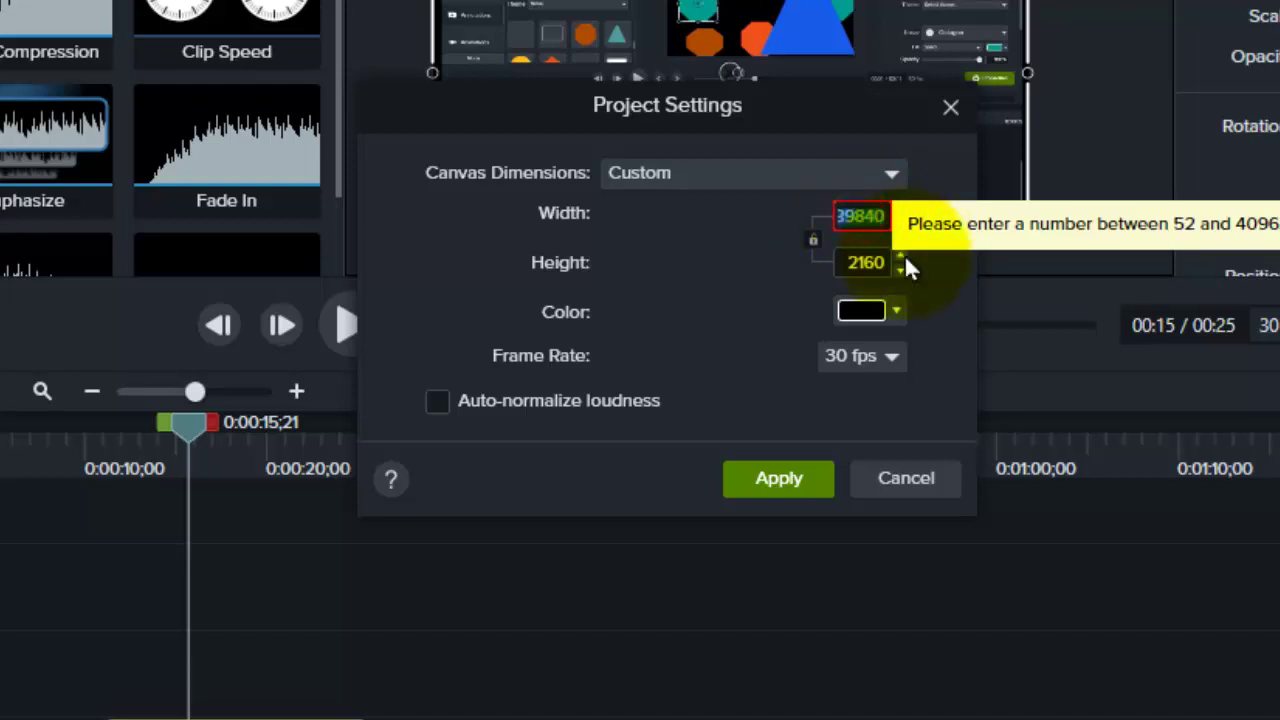
type("8")
key("BackSpace")
type("7680")
key("Tab")
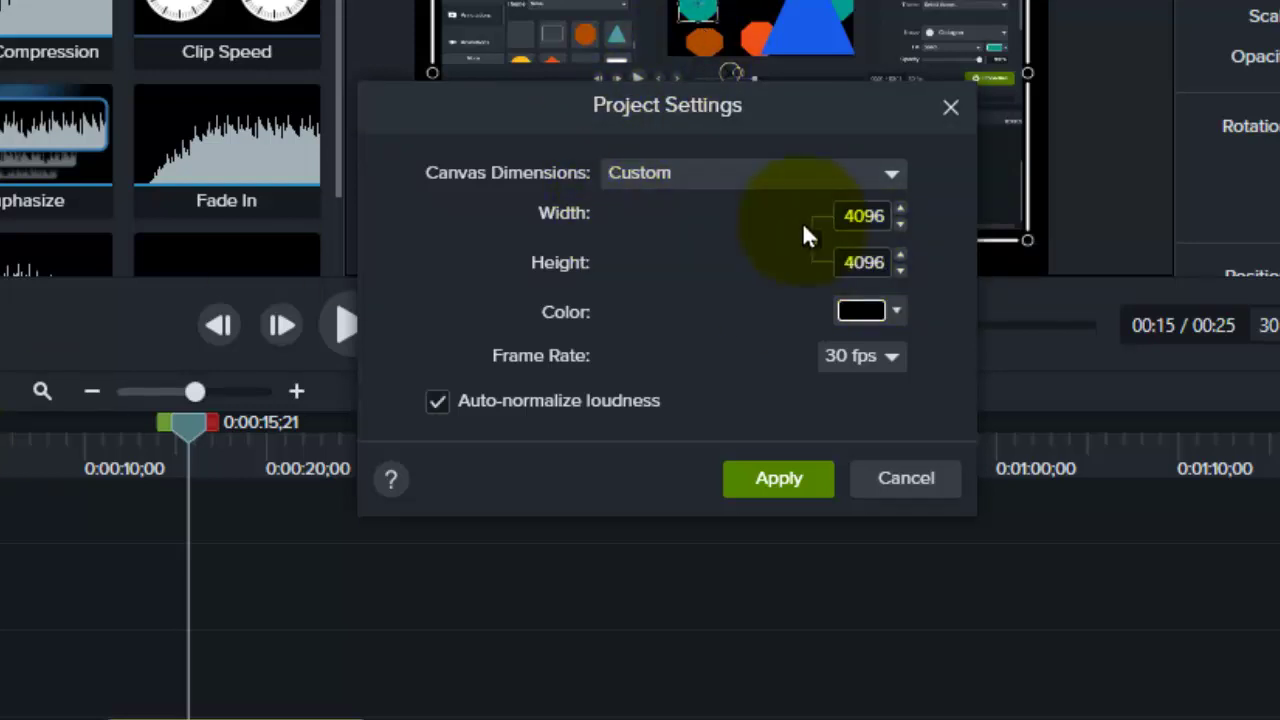
Step: Keep loudness normalization on, pick the Instagram (640x640) canvas preset, and apply it
left_click(453, 406)
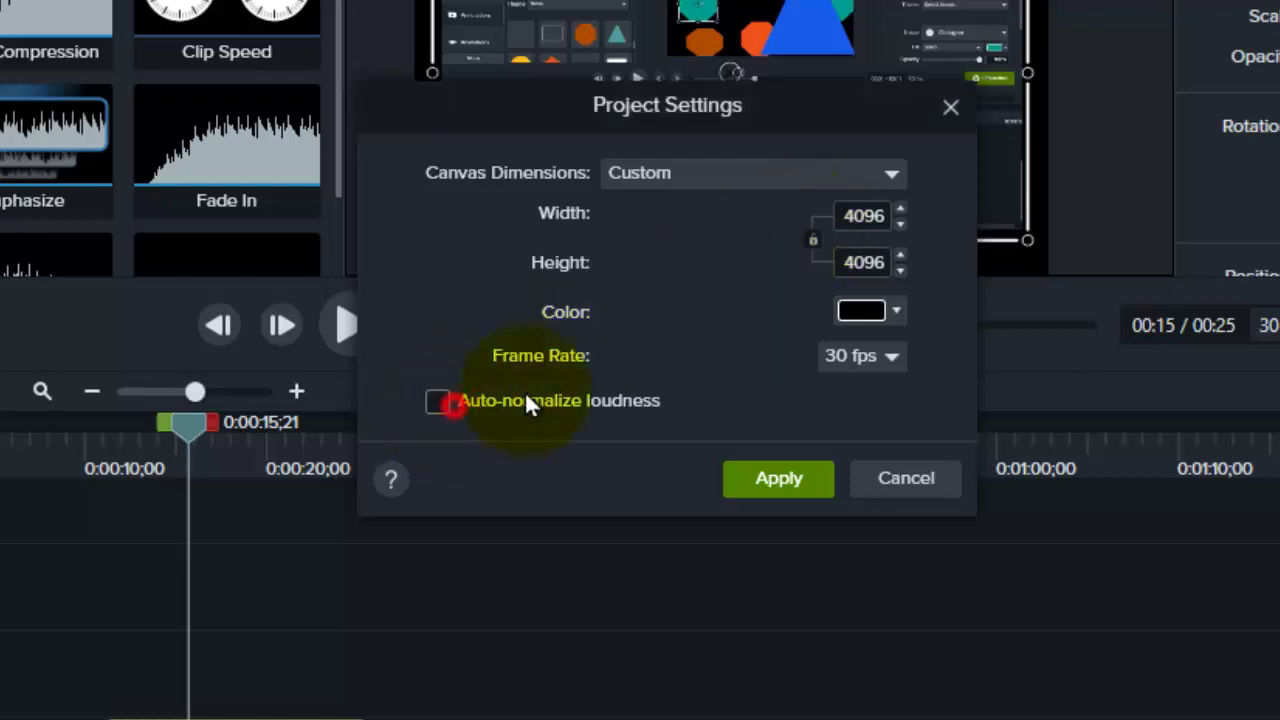
left_click(813, 240)
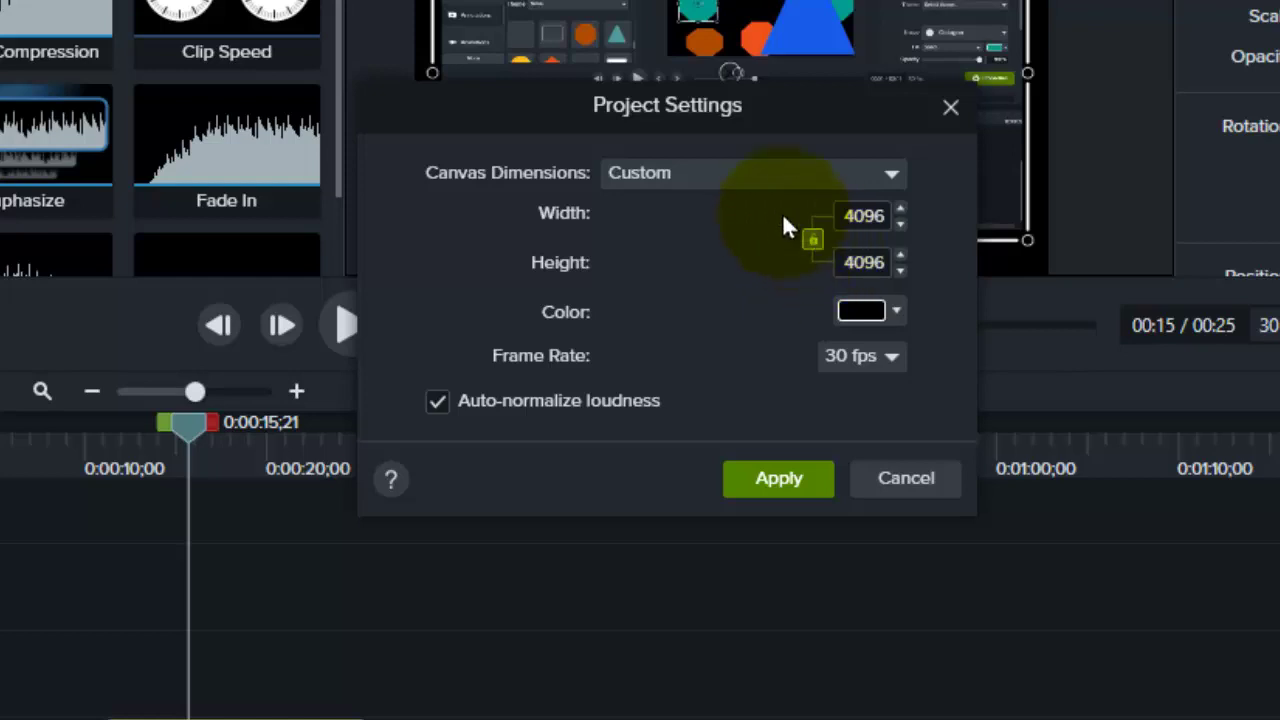
left_click(772, 182)
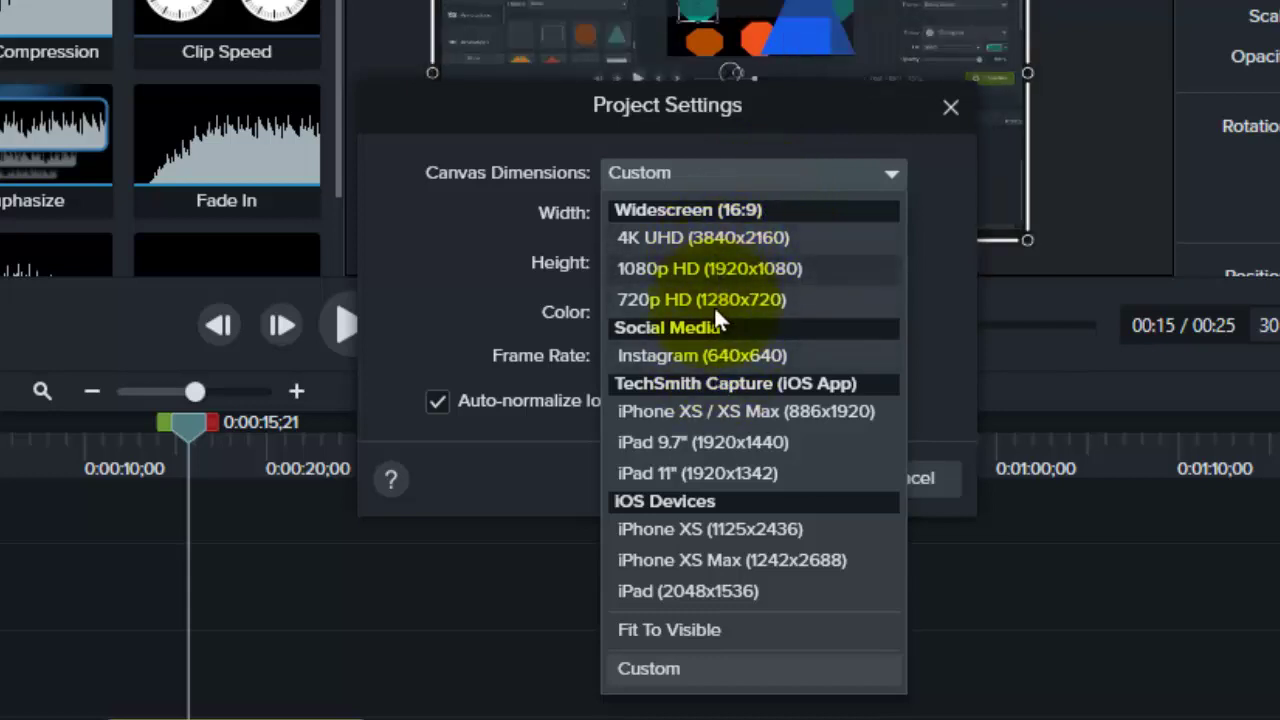
left_click(689, 357)
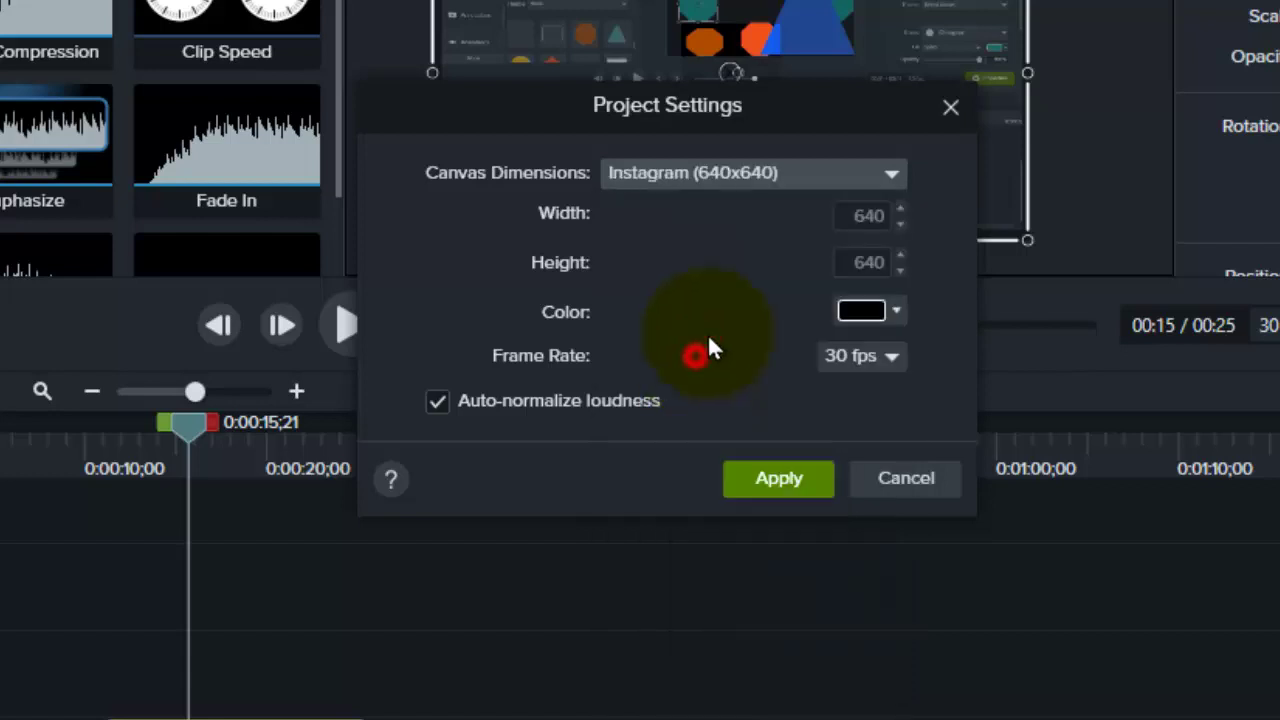
left_click(757, 480)
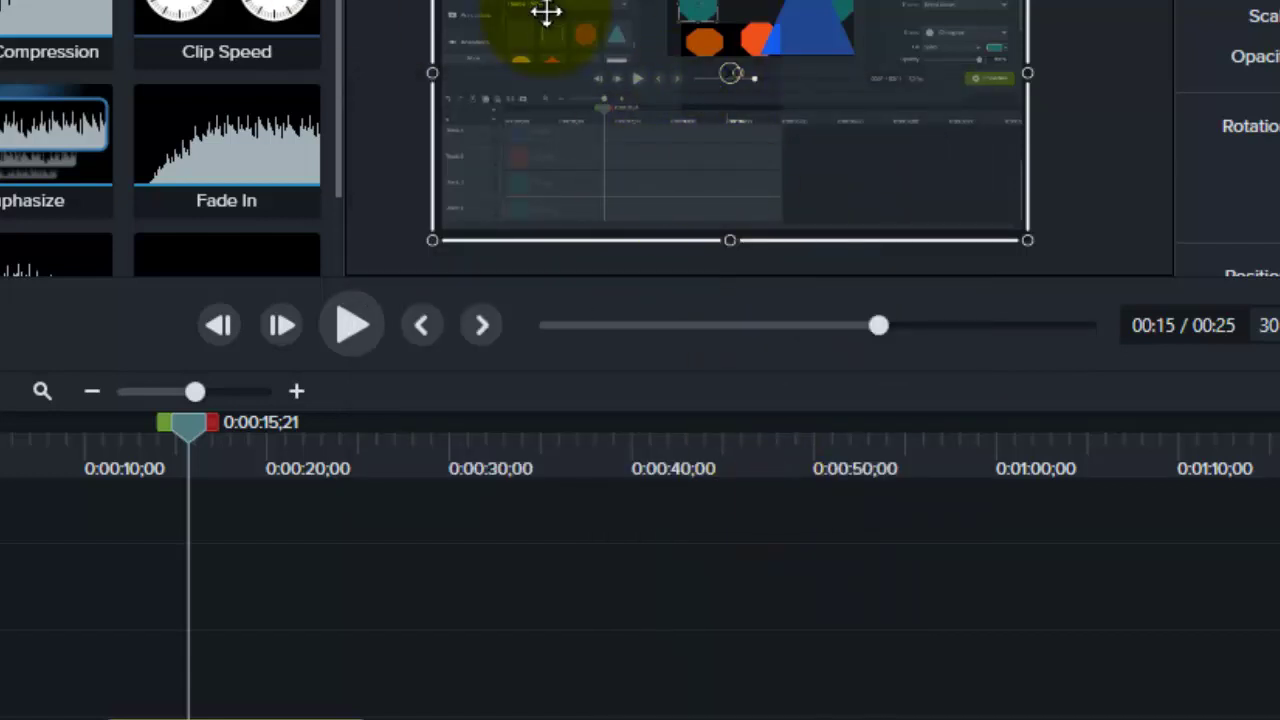